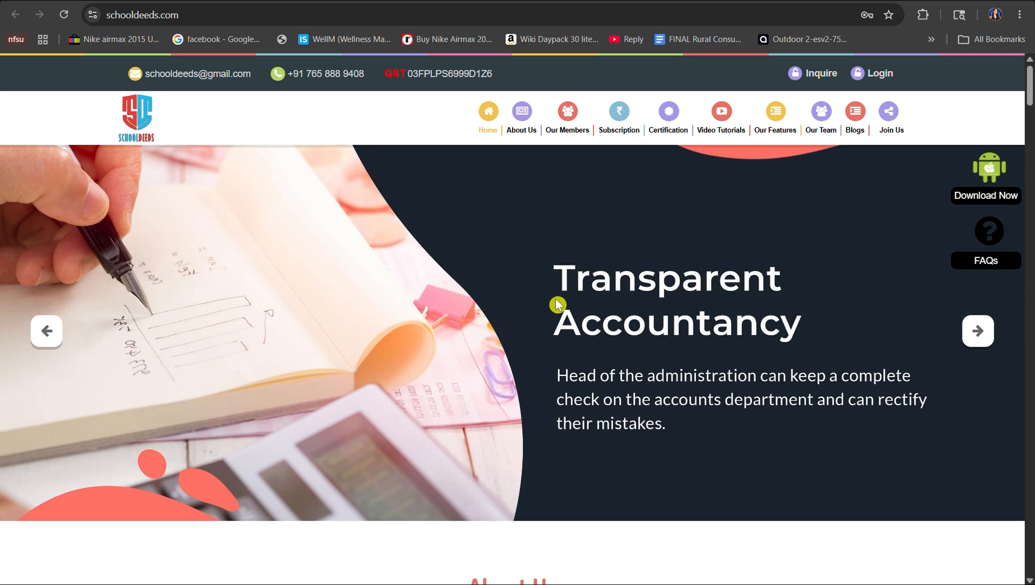
- Log in to the SchoolDeeds site with the filled-in demo account credentials
{"action": "left_click", "coordinate": [878, 73]}
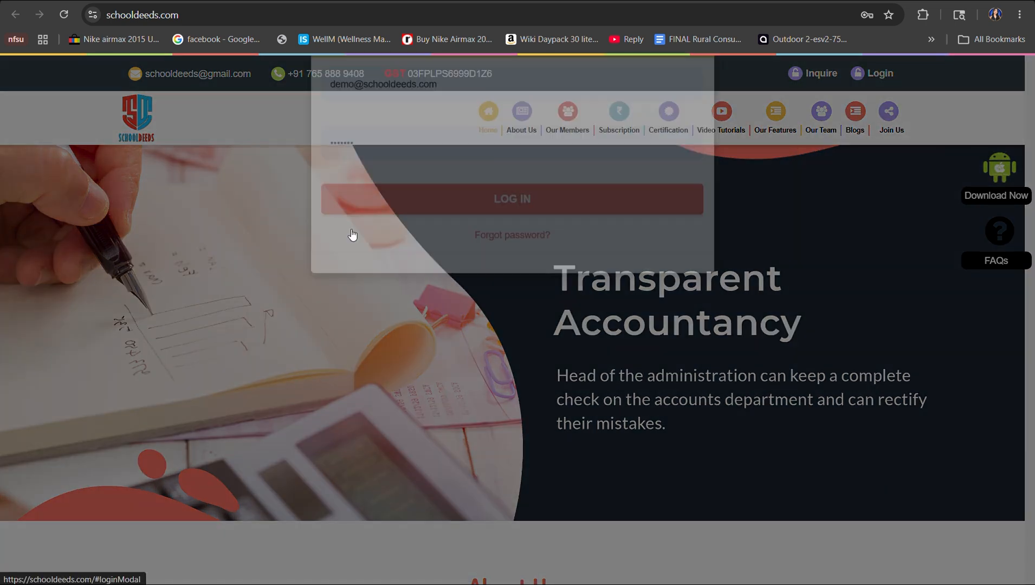
{"action": "left_click_drag", "start_coordinate": [331, 133], "coordinate": [483, 143]}
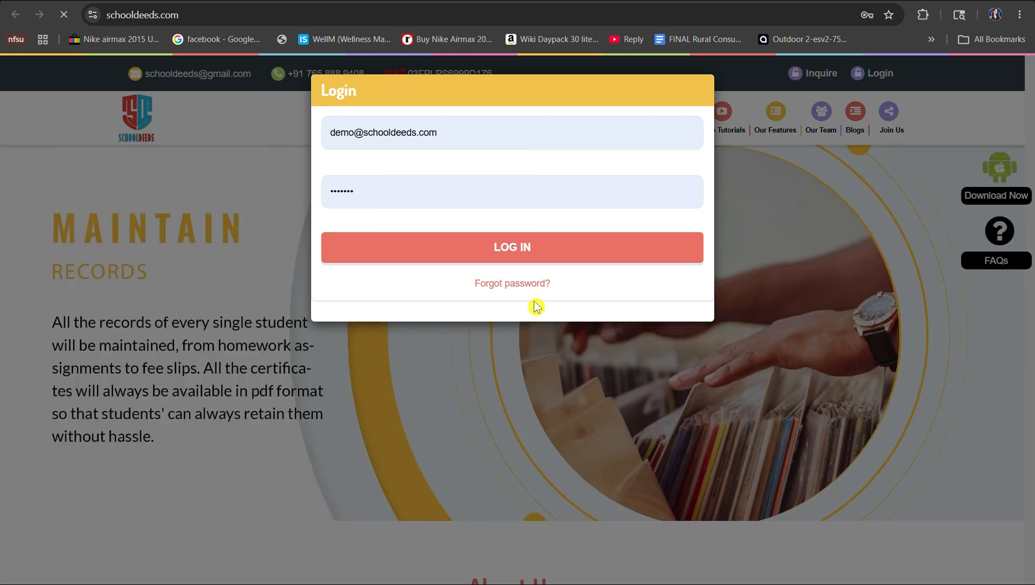
{"action": "left_click", "coordinate": [533, 246]}
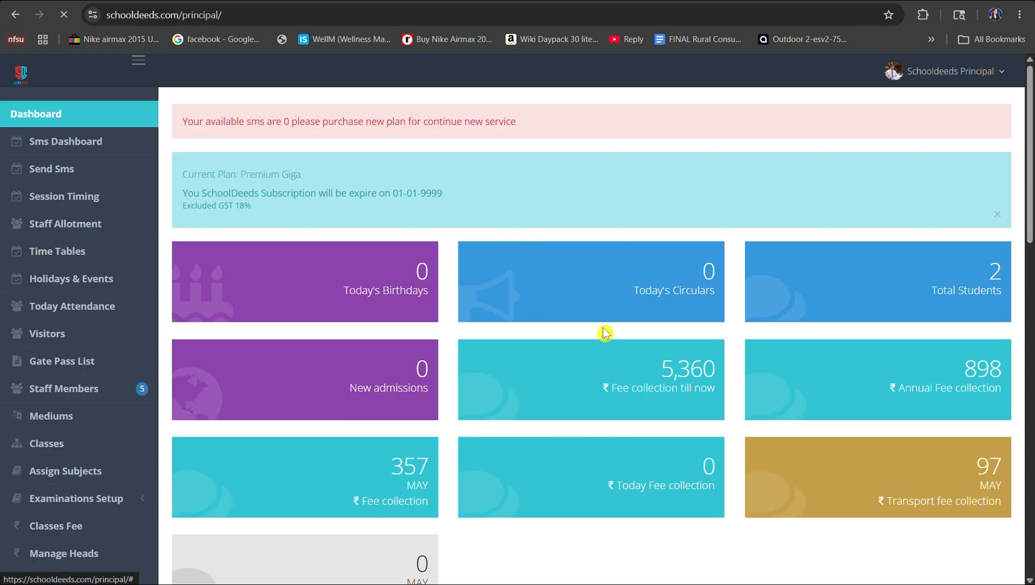
- Open the Copy from Session page of the examinations setup
{"action": "scroll", "coordinate": [659, 346], "scroll_direction": "down", "scroll_amount": 15}
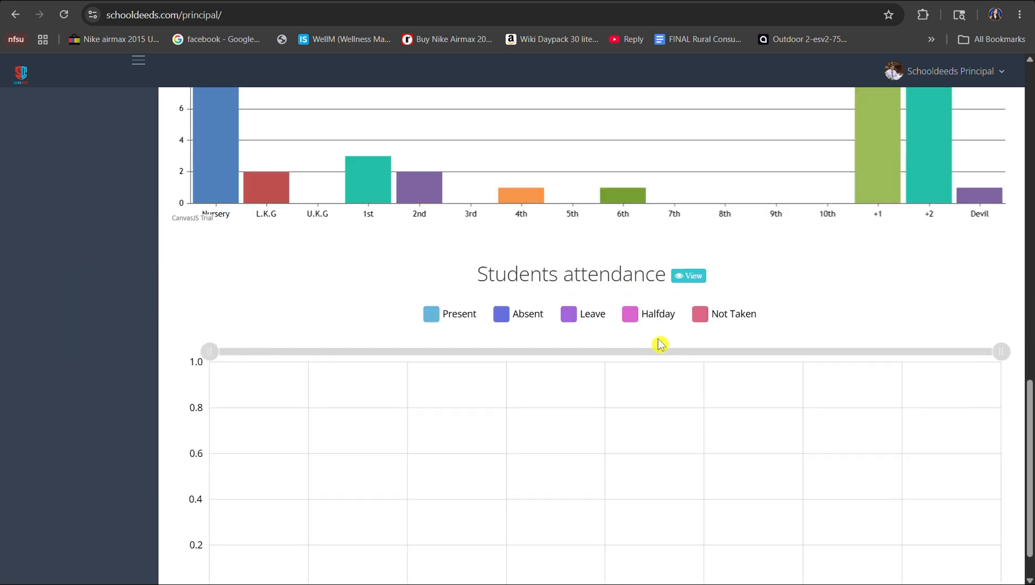
{"action": "scroll", "coordinate": [659, 345], "scroll_direction": "up", "scroll_amount": 15}
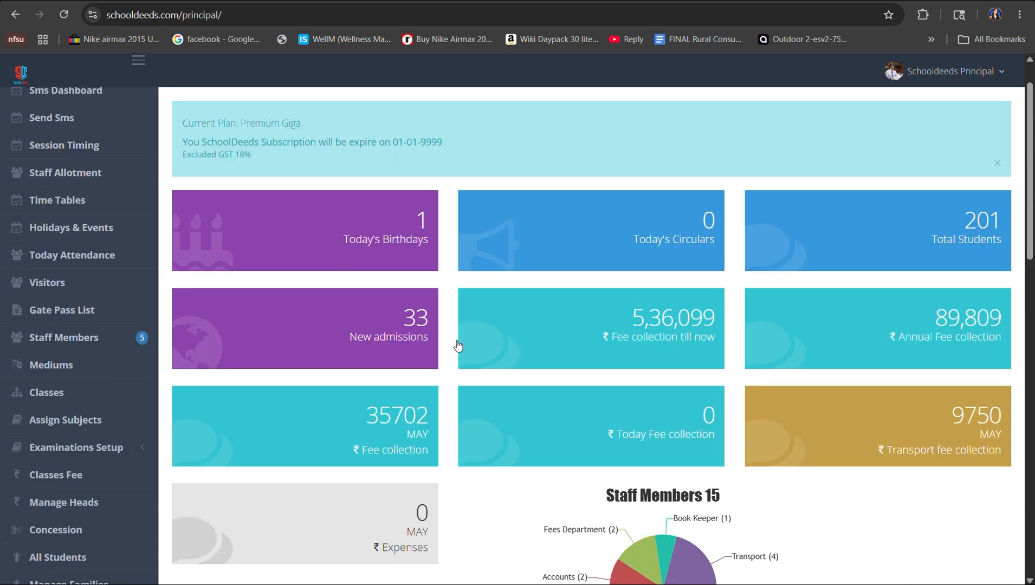
{"action": "scroll", "coordinate": [71, 235], "scroll_direction": "down", "scroll_amount": 5}
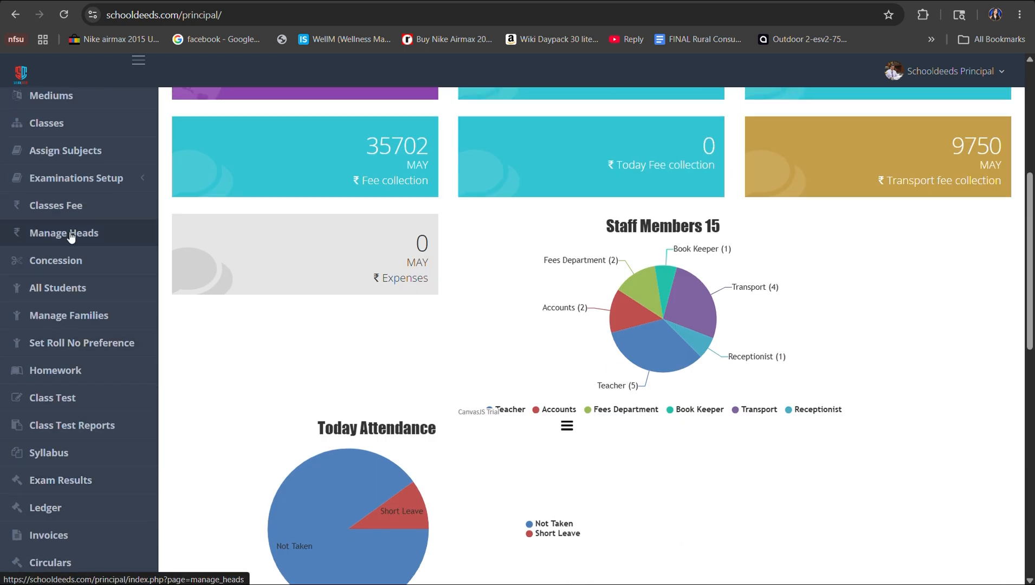
{"action": "scroll", "coordinate": [72, 529], "scroll_direction": "down", "scroll_amount": 5}
{"action": "scroll", "coordinate": [72, 525], "scroll_direction": "up", "scroll_amount": 4}
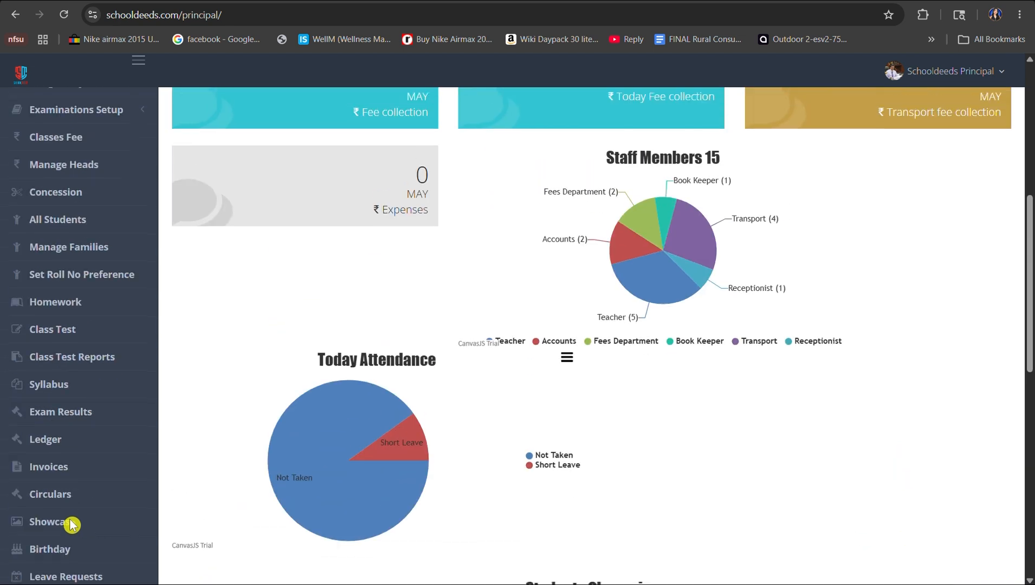
{"action": "scroll", "coordinate": [71, 526], "scroll_direction": "up", "scroll_amount": 4}
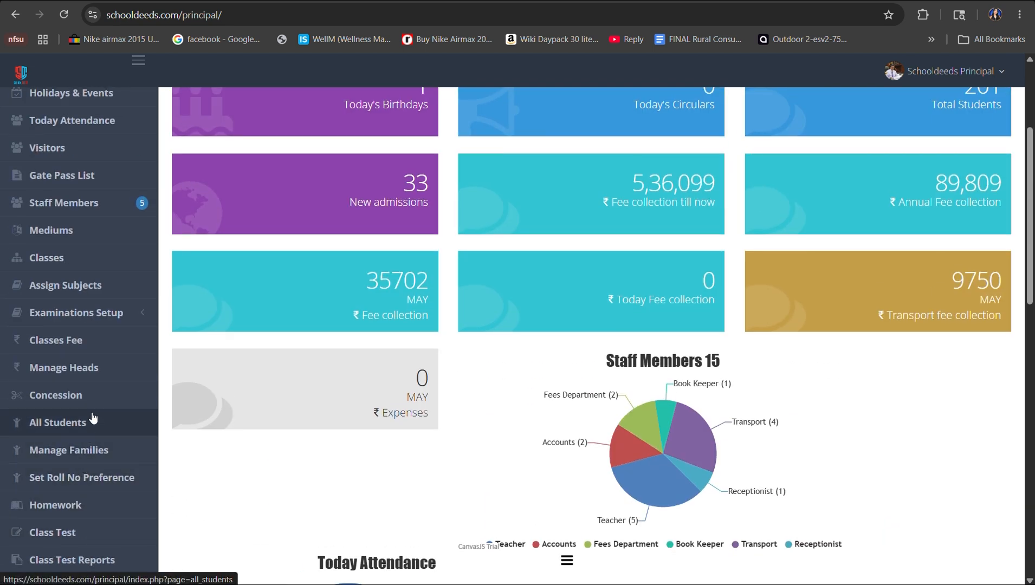
{"action": "scroll", "coordinate": [93, 417], "scroll_direction": "down", "scroll_amount": 2}
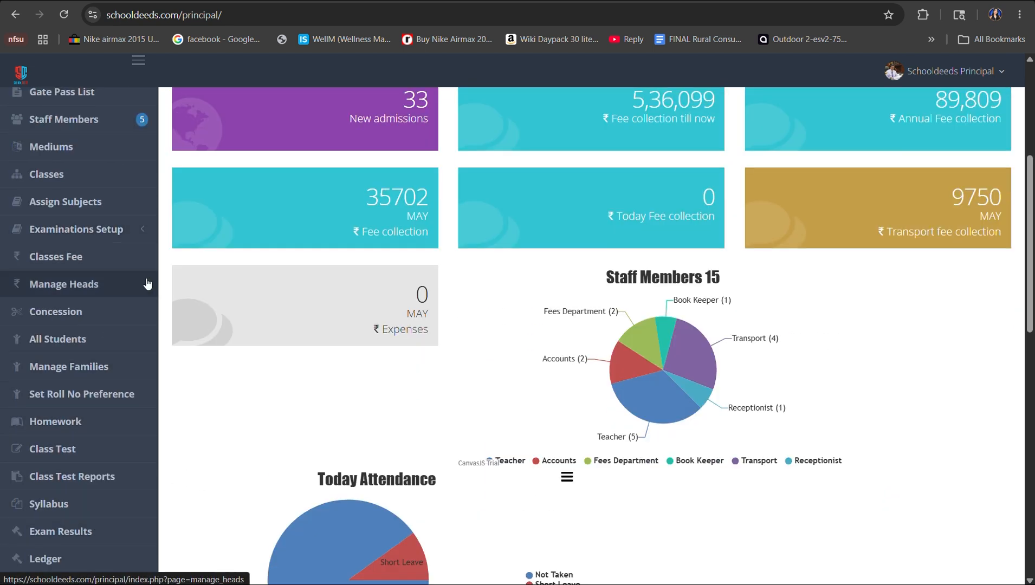
{"action": "left_click", "coordinate": [132, 234]}
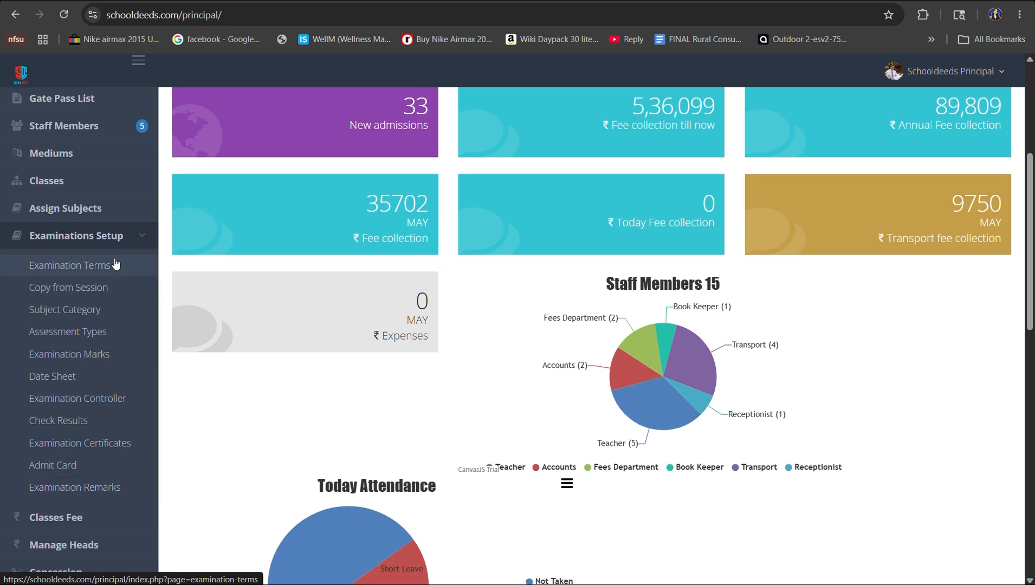
{"action": "left_click", "coordinate": [101, 294]}
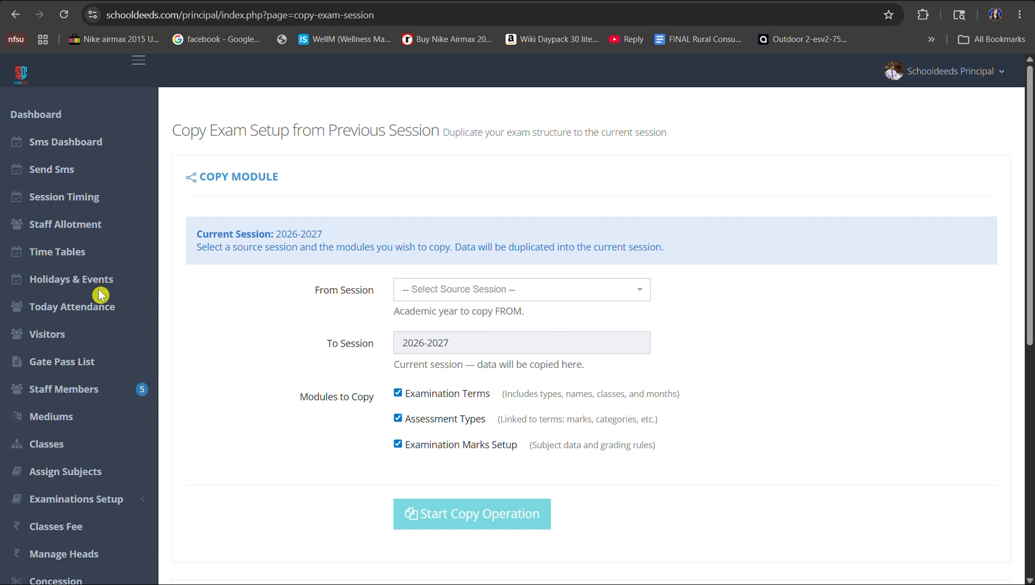
- Set the source session for the exam setup copy to 2025-2026
{"action": "scroll", "coordinate": [99, 295], "scroll_direction": "down", "scroll_amount": 1}
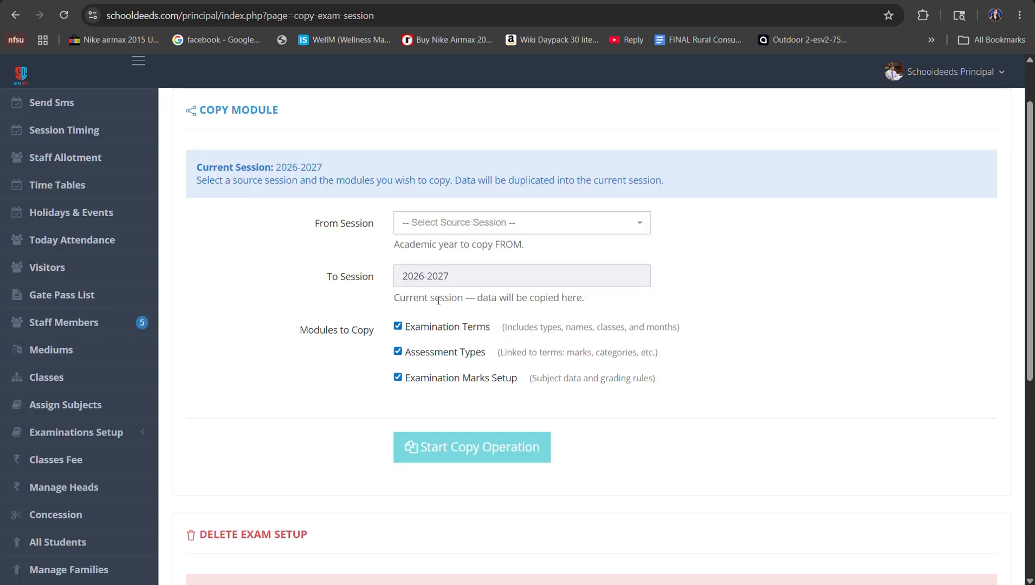
{"action": "left_click_drag", "start_coordinate": [313, 224], "coordinate": [378, 227]}
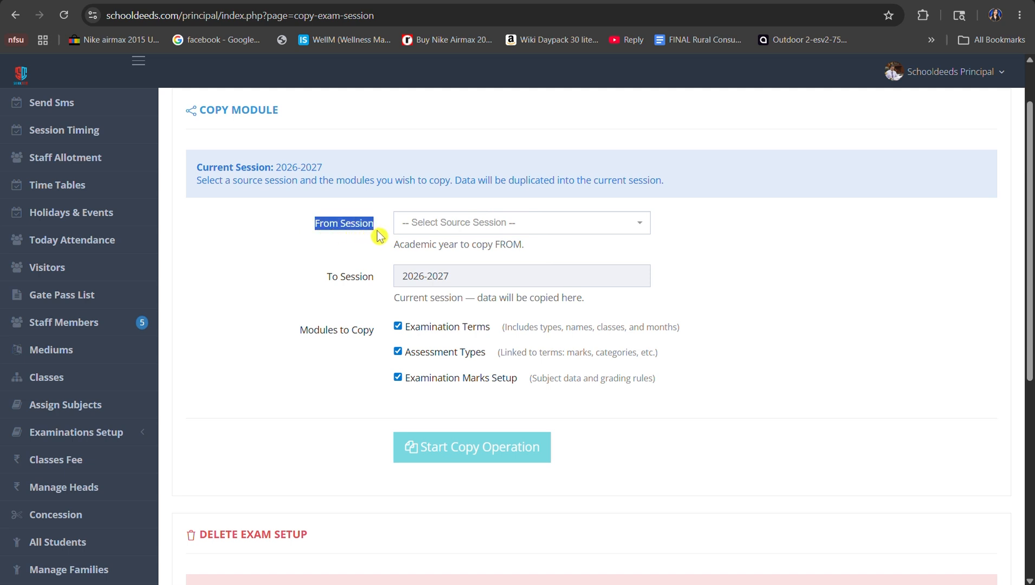
{"action": "left_click", "coordinate": [379, 239]}
{"action": "left_click_drag", "start_coordinate": [327, 278], "coordinate": [374, 290]}
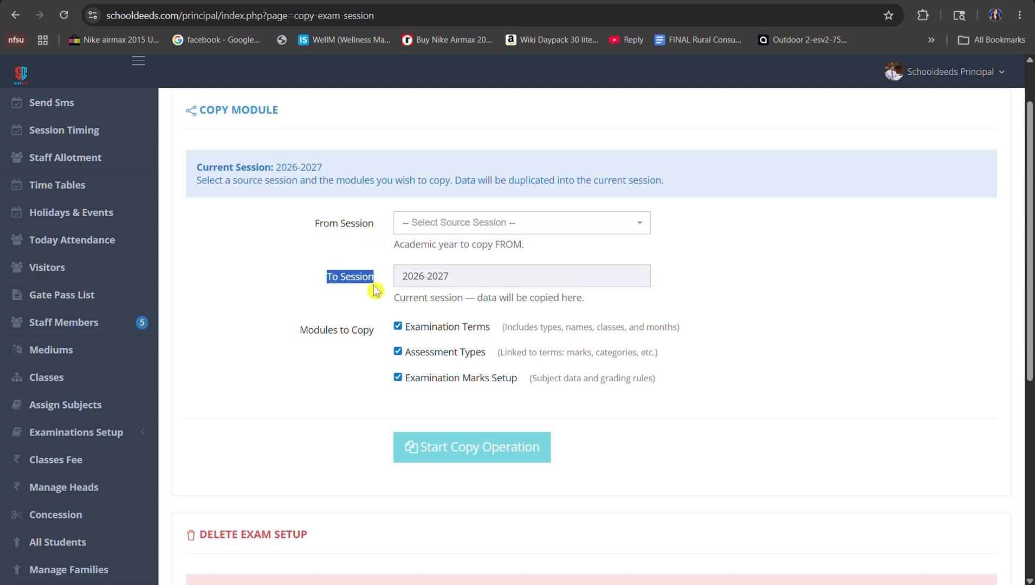
{"action": "left_click", "coordinate": [374, 290]}
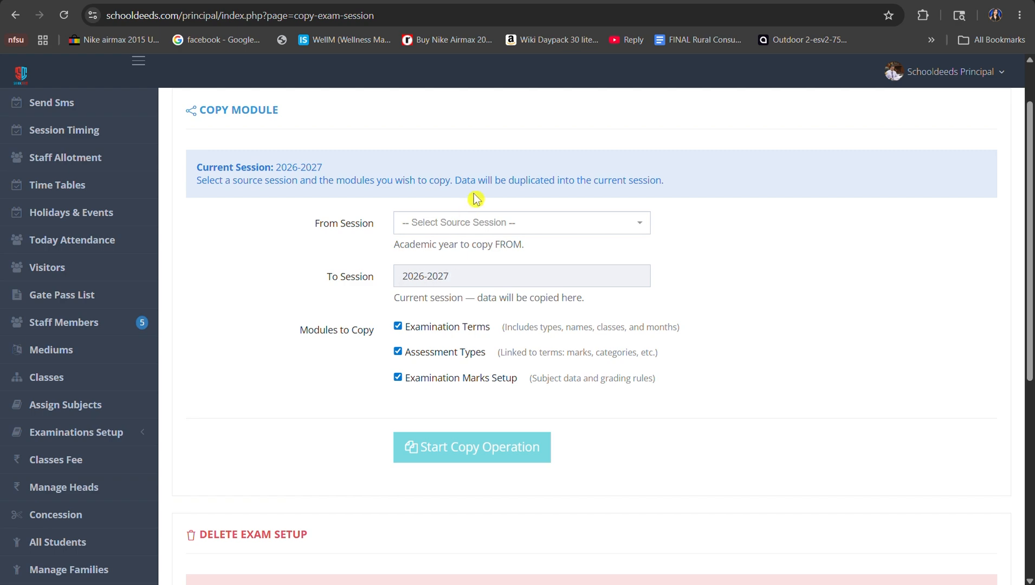
{"action": "left_click", "coordinate": [473, 223]}
{"action": "left_click", "coordinate": [477, 271]}
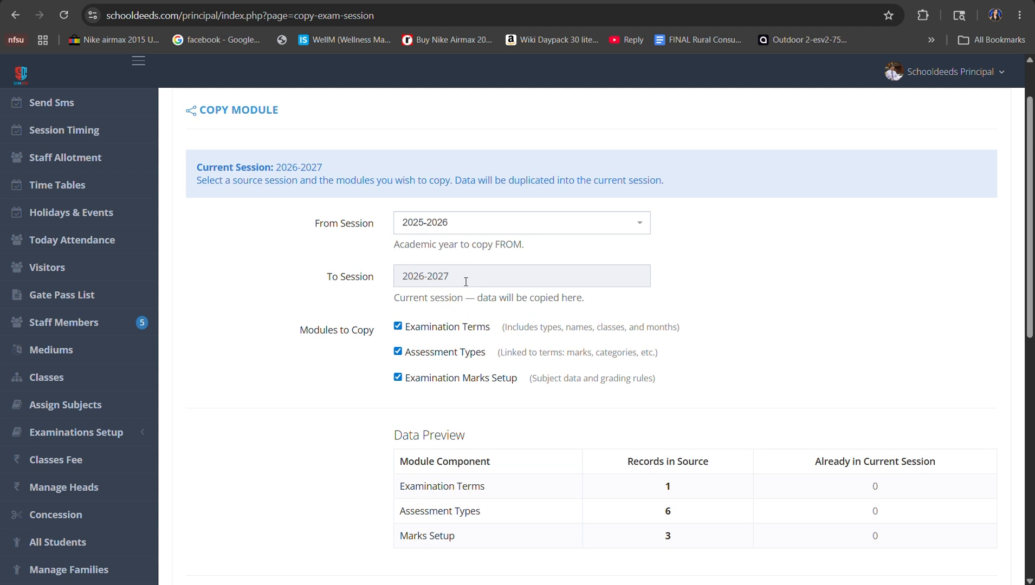
- Clear Assessment Types, Examination Marks Setup and Examination Terms from the modules to copy
{"action": "scroll", "coordinate": [314, 271], "scroll_direction": "down", "scroll_amount": 1}
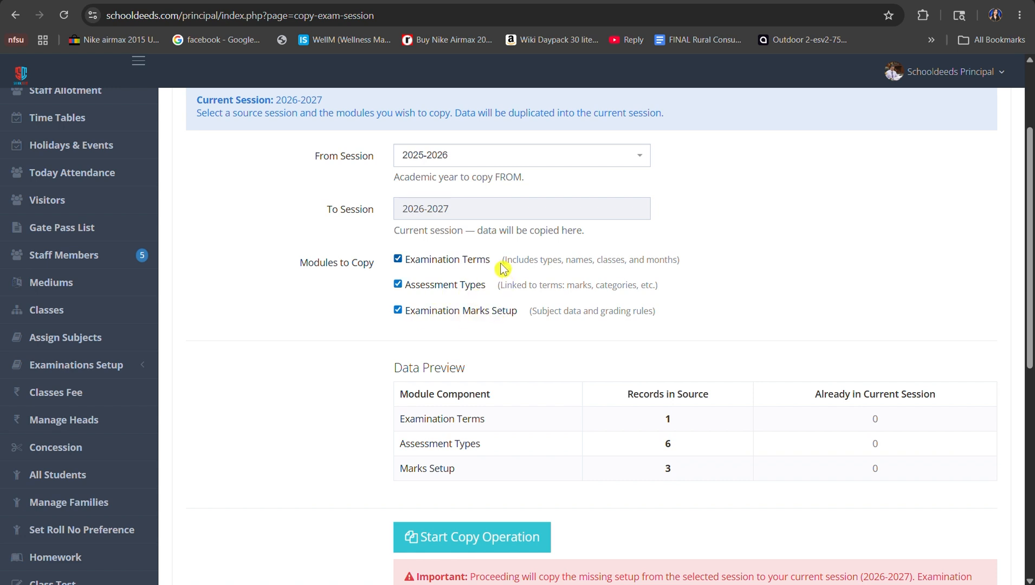
{"action": "left_click_drag", "start_coordinate": [502, 260], "coordinate": [684, 270]}
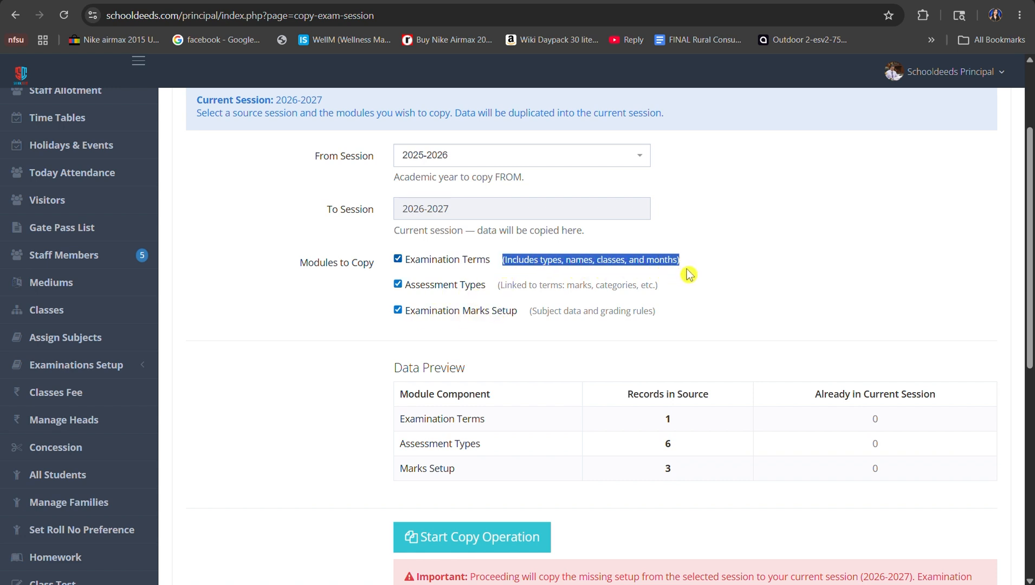
{"action": "left_click", "coordinate": [625, 283]}
{"action": "left_click_drag", "start_coordinate": [499, 286], "coordinate": [676, 300]}
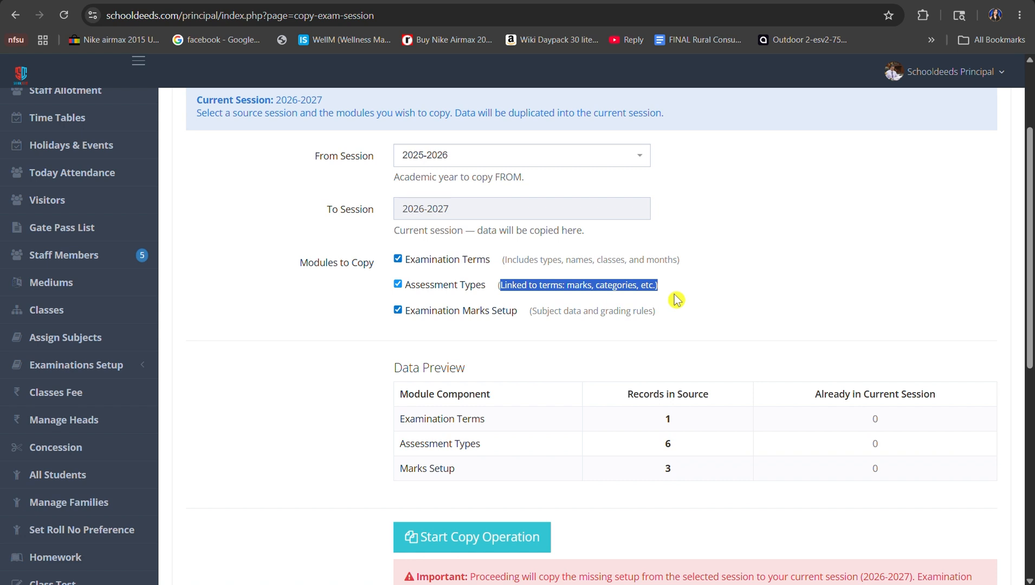
{"action": "left_click", "coordinate": [672, 296]}
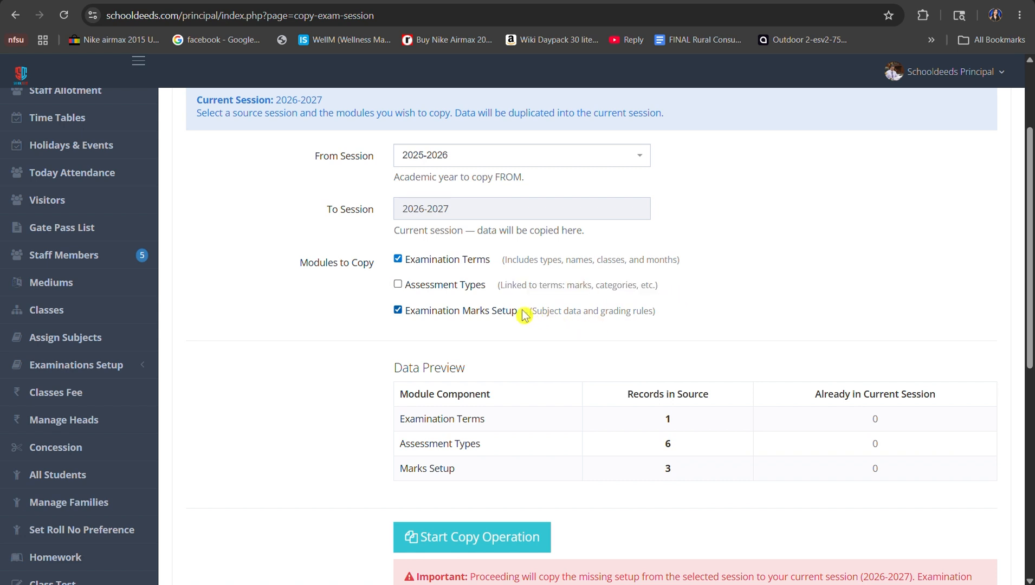
{"action": "left_click_drag", "start_coordinate": [534, 314], "coordinate": [658, 319]}
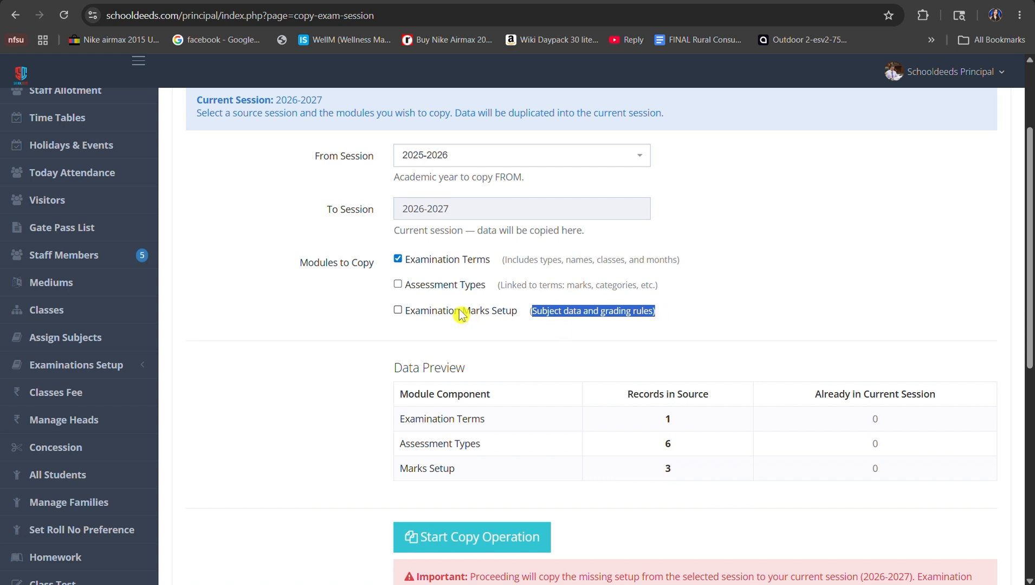
{"action": "left_click", "coordinate": [398, 310]}
{"action": "left_click", "coordinate": [399, 284]}
{"action": "left_click", "coordinate": [465, 284]}
{"action": "left_click", "coordinate": [398, 259]}
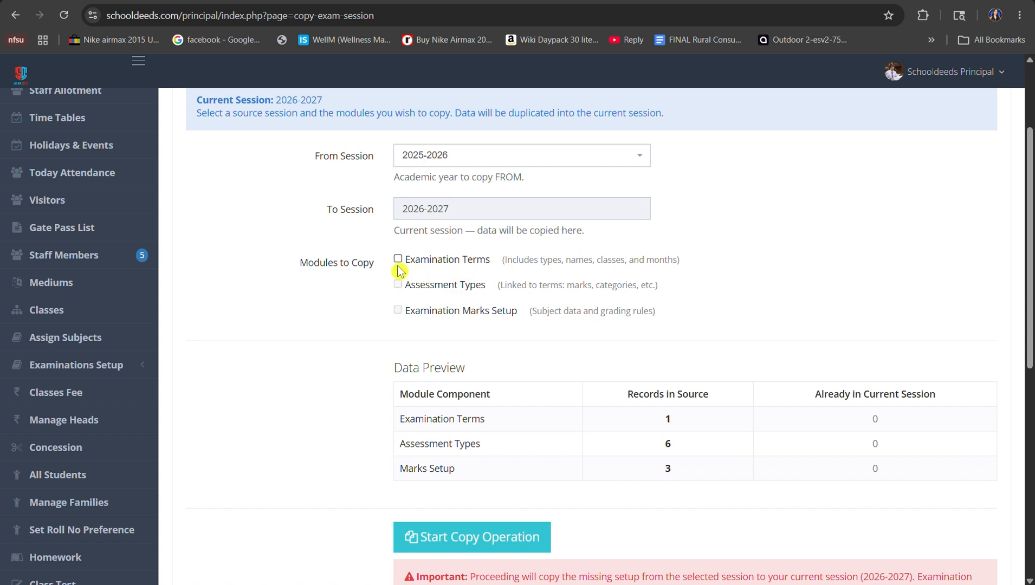
- Reselect Examination Terms, Assessment Types and Examination Marks Setup as the modules to copy
{"action": "left_click", "coordinate": [398, 259]}
{"action": "left_click", "coordinate": [398, 284]}
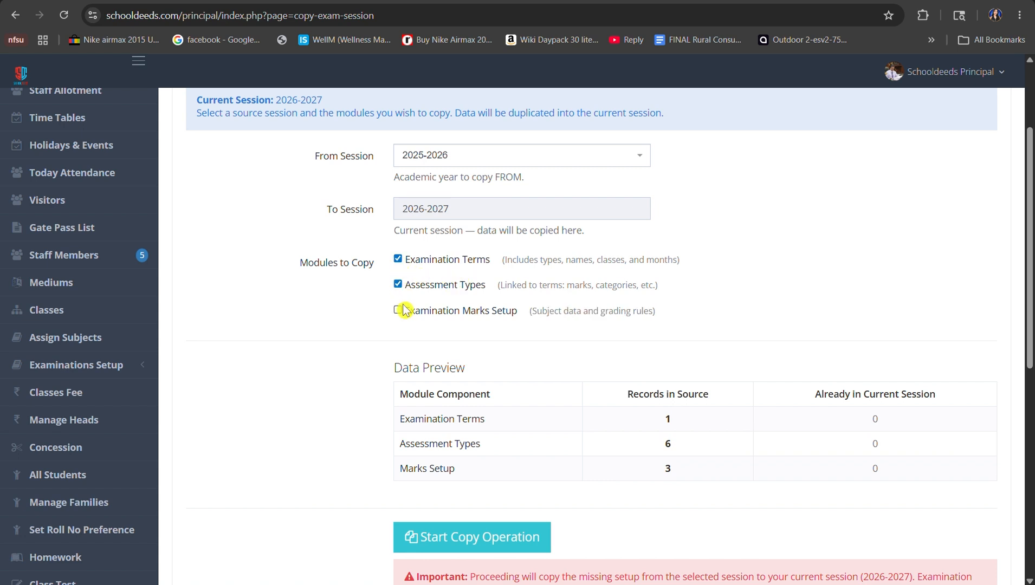
{"action": "left_click", "coordinate": [399, 311]}
- Run the copy of the three selected exam setup modules from session 2025-2026 into 2026-2027
{"action": "scroll", "coordinate": [524, 321], "scroll_direction": "down", "scroll_amount": 3}
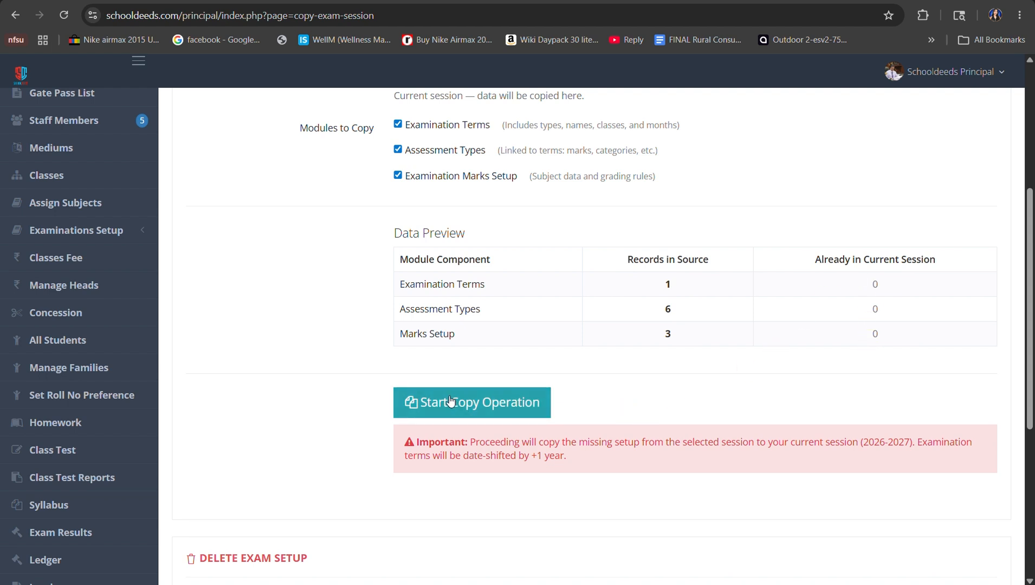
{"action": "left_click_drag", "start_coordinate": [461, 374], "coordinate": [521, 293]}
{"action": "left_click", "coordinate": [461, 362]}
{"action": "left_click", "coordinate": [491, 400]}
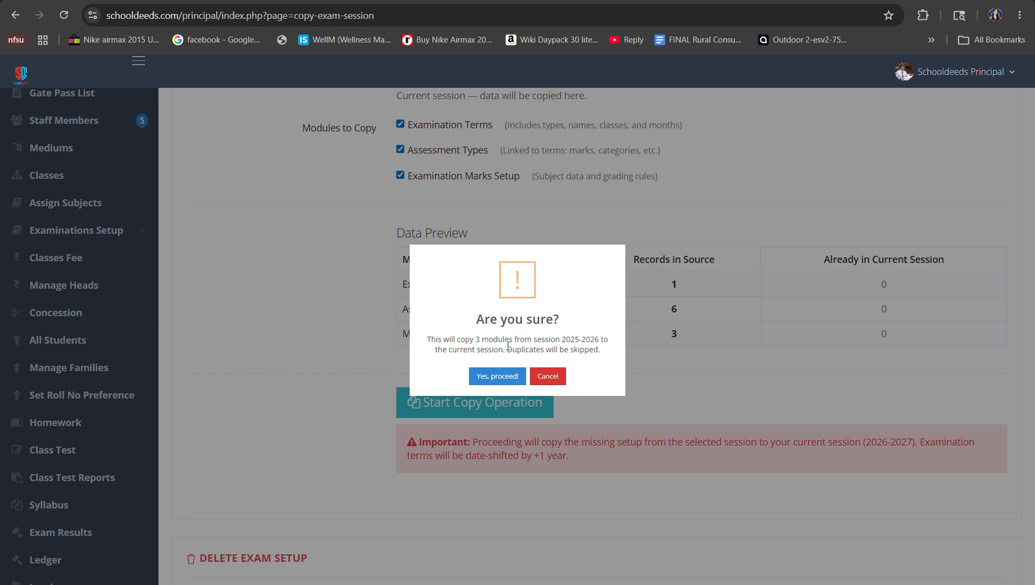
{"action": "left_click", "coordinate": [505, 377]}
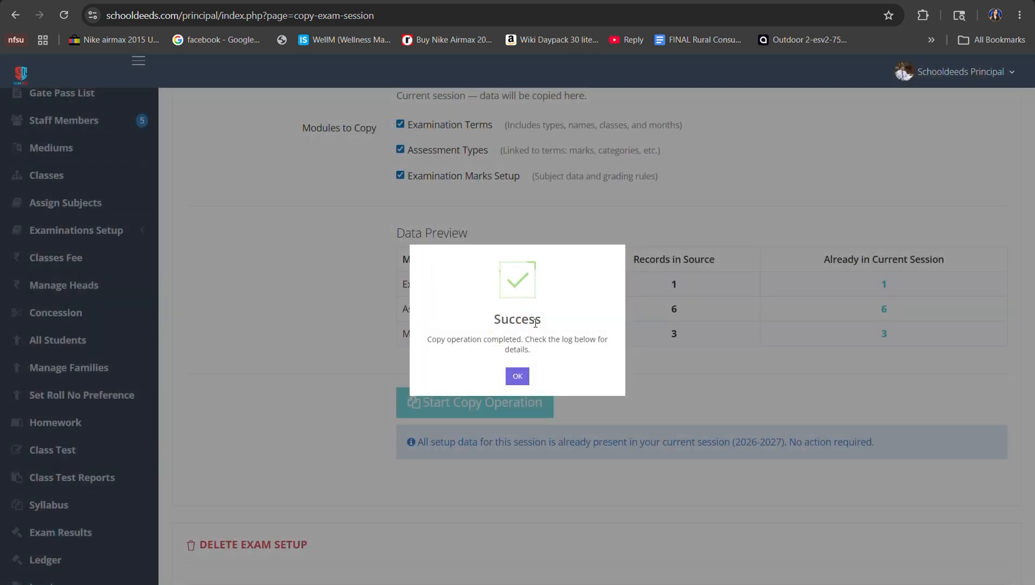
{"action": "left_click", "coordinate": [518, 376]}
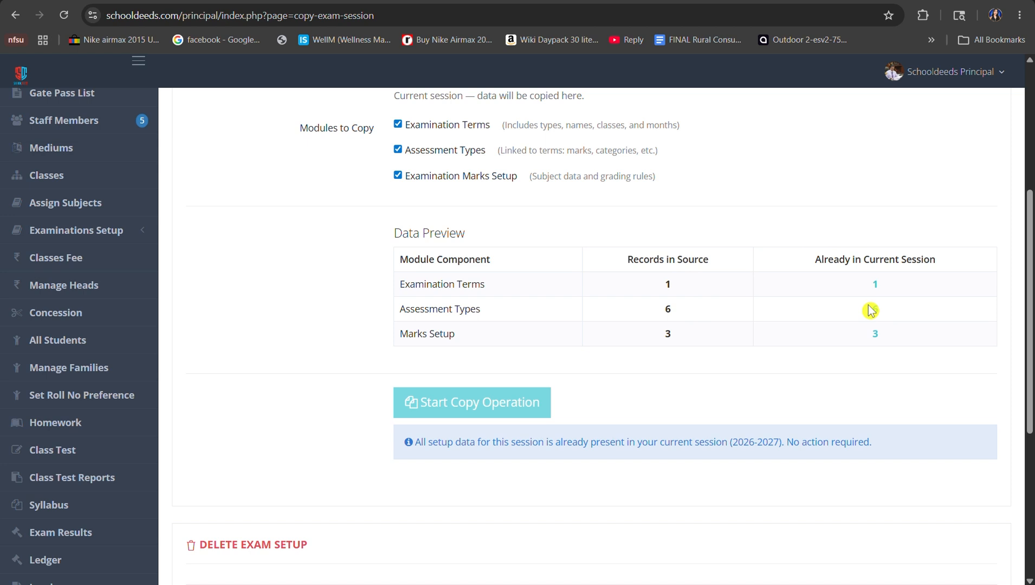
- Delete the Examination Terms, Assessment Types and Examination Marks Setup of session 2026-2027
{"action": "scroll", "coordinate": [870, 310], "scroll_direction": "down", "scroll_amount": 9}
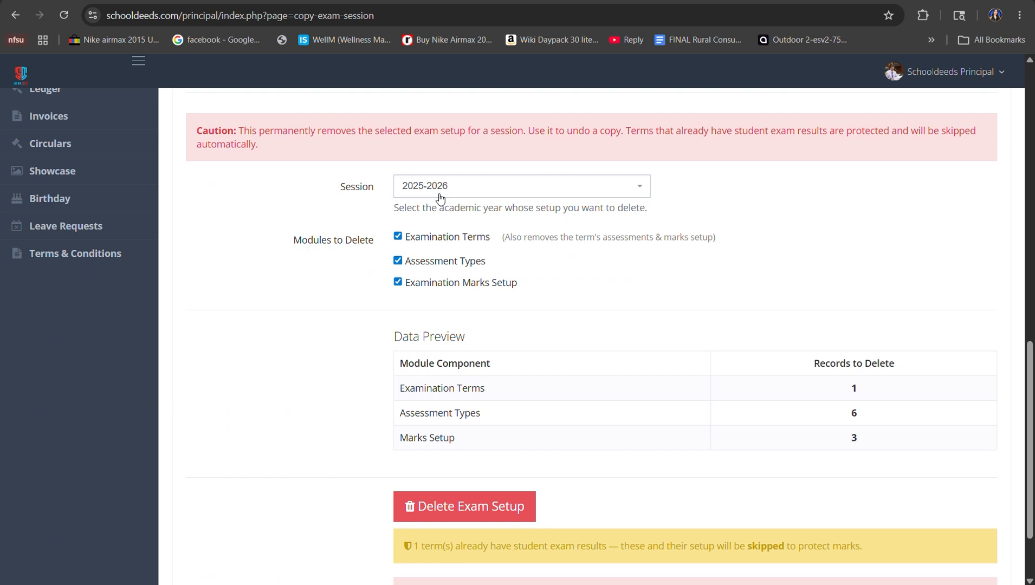
{"action": "left_click", "coordinate": [439, 196]}
{"action": "left_click", "coordinate": [455, 232]}
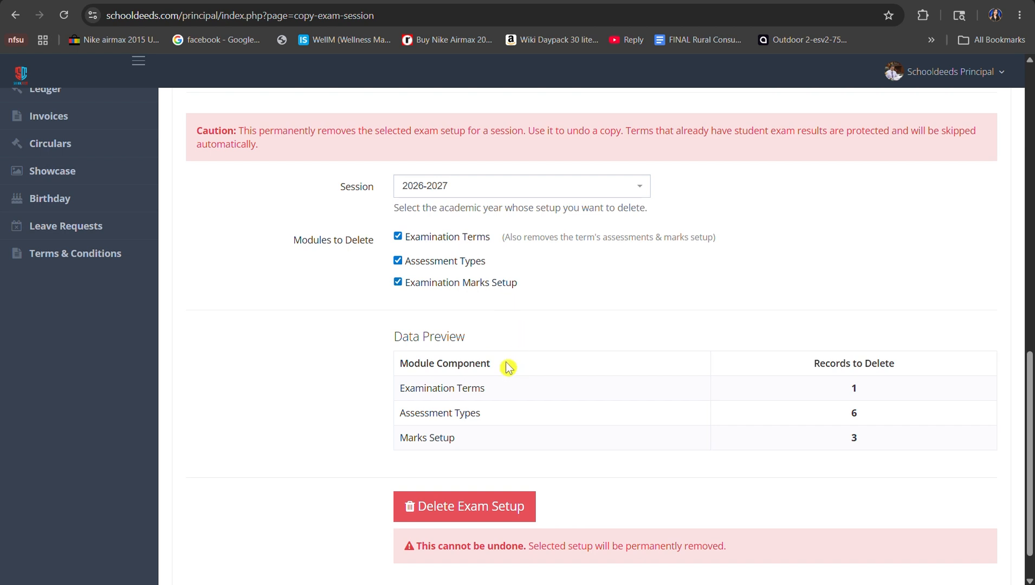
{"action": "scroll", "coordinate": [743, 468], "scroll_direction": "down", "scroll_amount": 1}
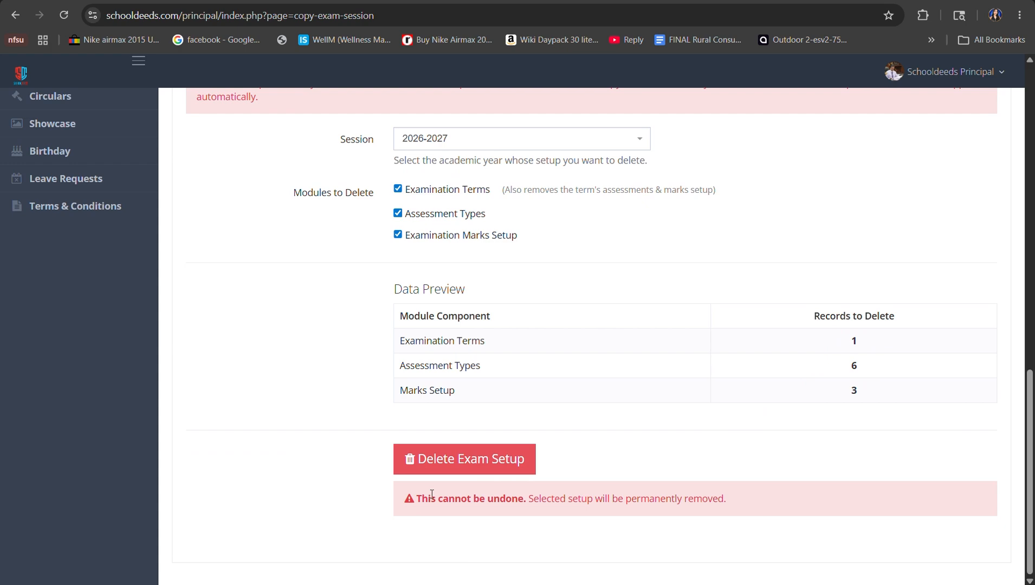
{"action": "left_click", "coordinate": [473, 462]}
{"action": "left_click", "coordinate": [504, 380]}
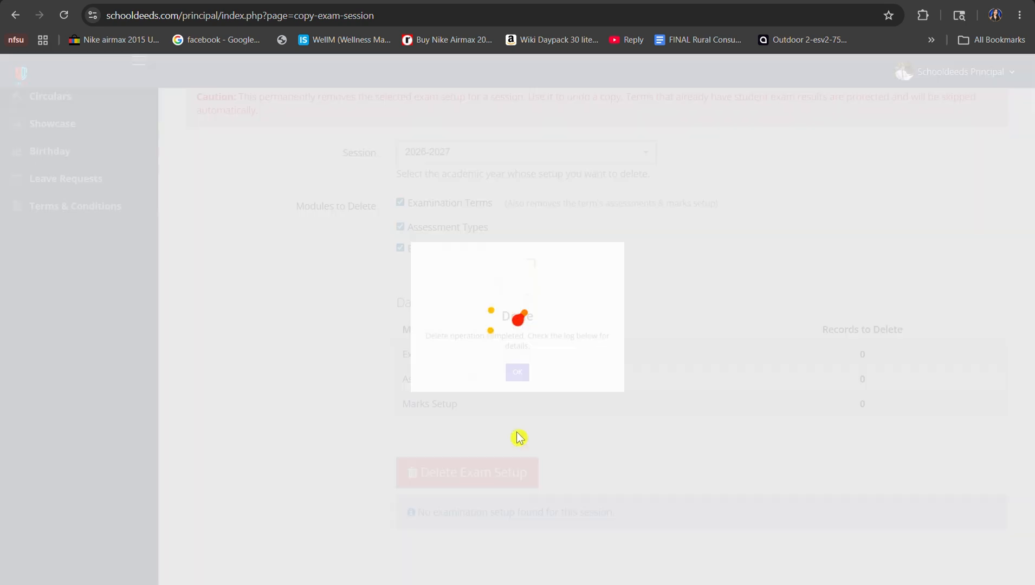
{"action": "left_click", "coordinate": [520, 378]}
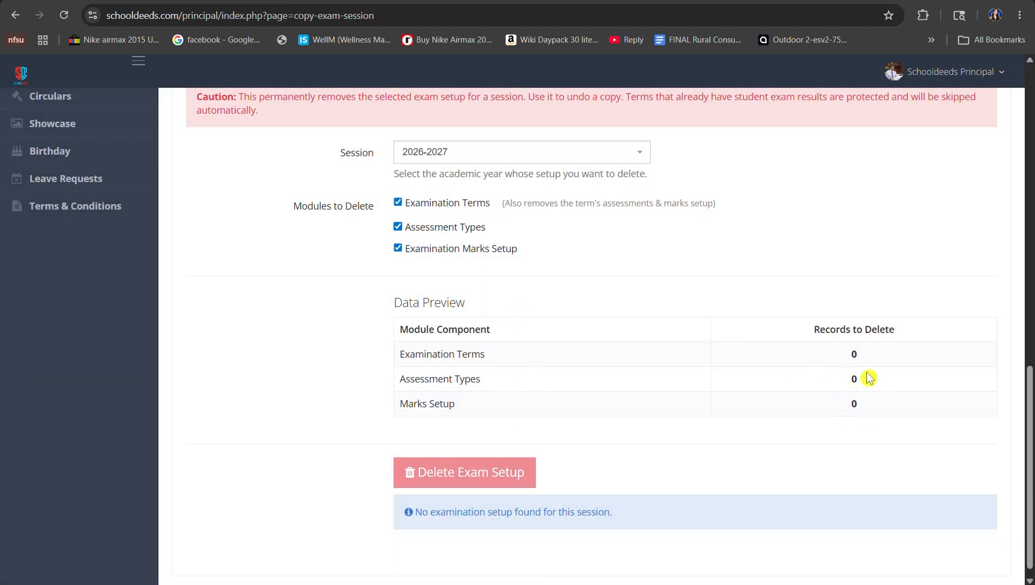
- Check the copy module's data preview for records already in the current session
{"action": "scroll", "coordinate": [867, 375], "scroll_direction": "up", "scroll_amount": 5}
{"action": "scroll", "coordinate": [868, 372], "scroll_direction": "up", "scroll_amount": 10}
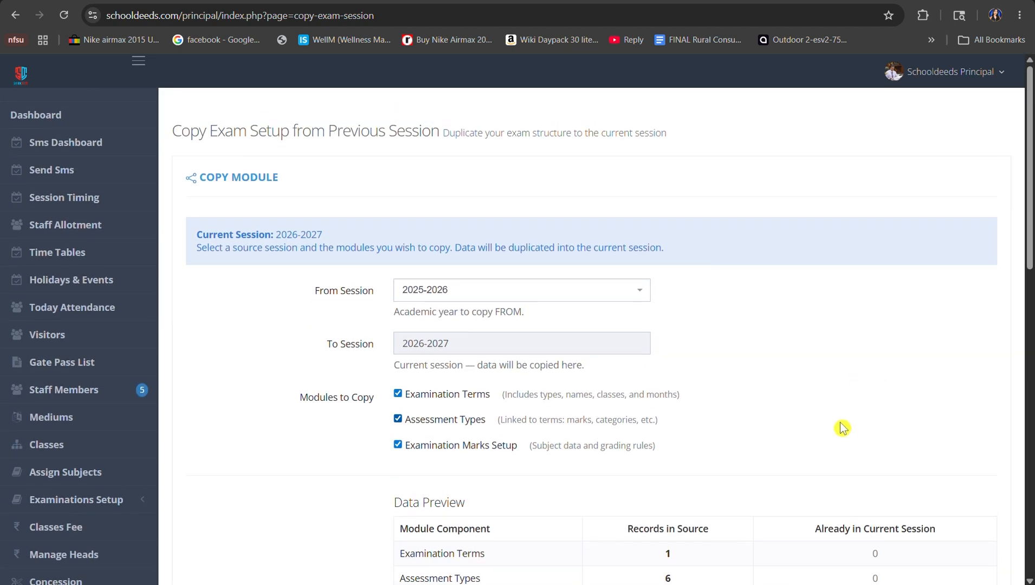
{"action": "scroll", "coordinate": [843, 423], "scroll_direction": "down", "scroll_amount": 4}
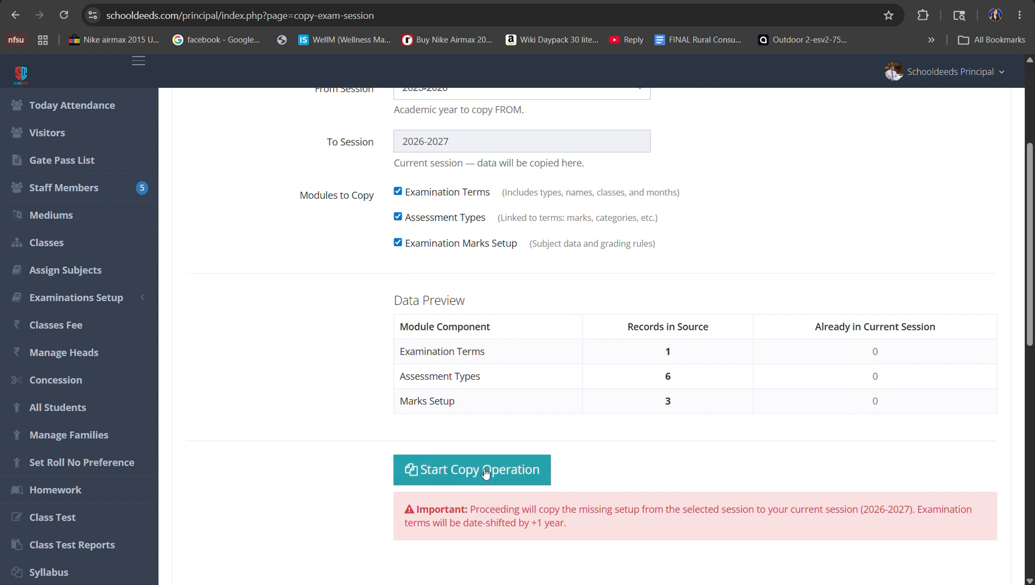
{"action": "scroll", "coordinate": [577, 410], "scroll_direction": "up", "scroll_amount": 1}
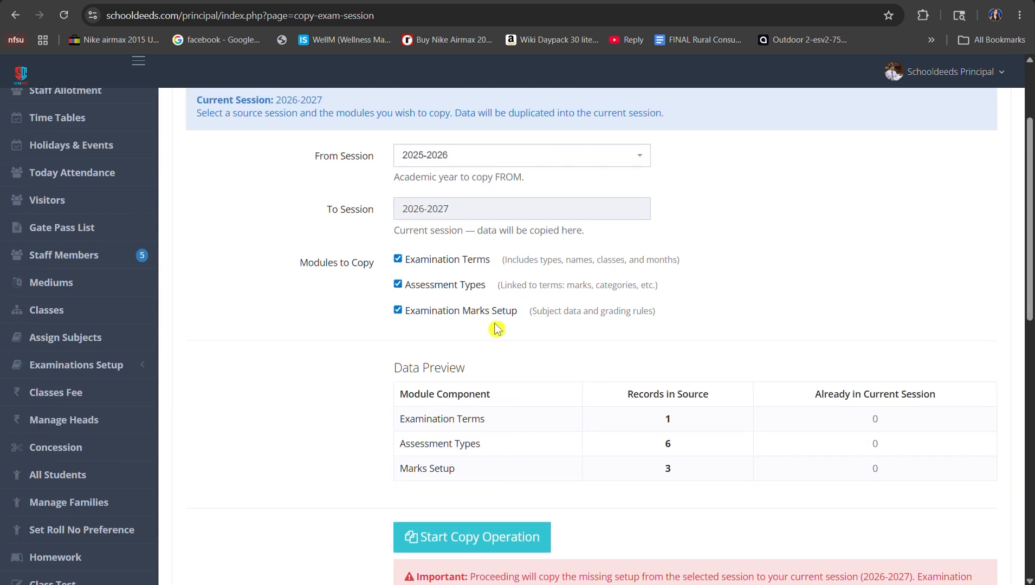